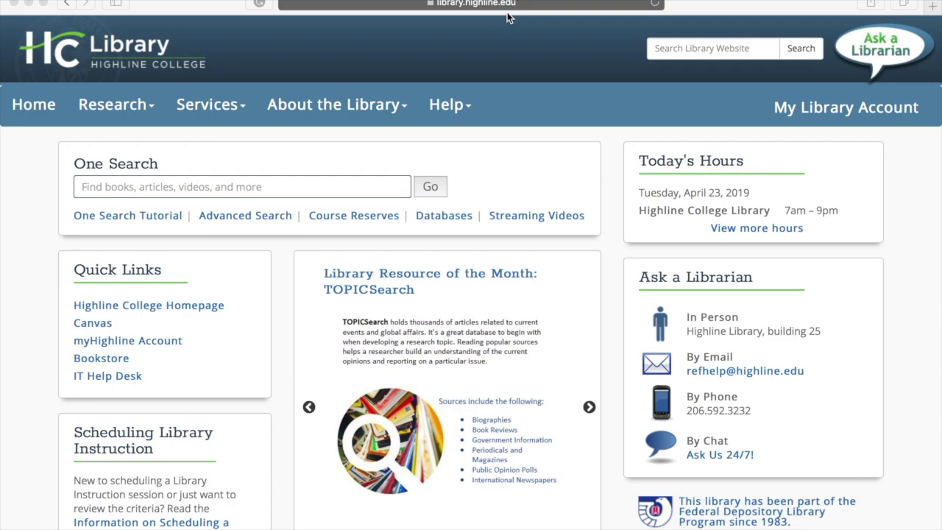
Put the cursor in the empty One Search box on the library homepage
click(274, 186)
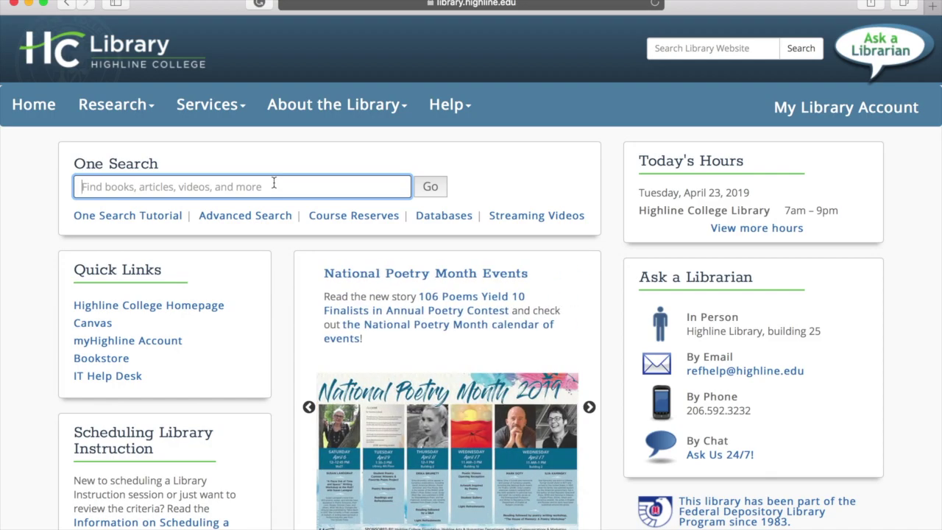
Search OneSearch for 'immigration', returning 1,560,766 results
text(immigration)
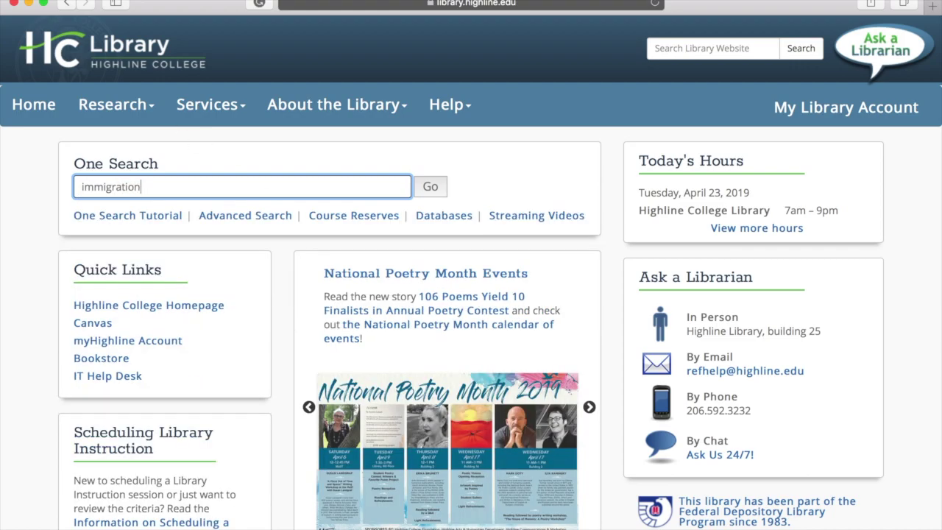
key(Return)
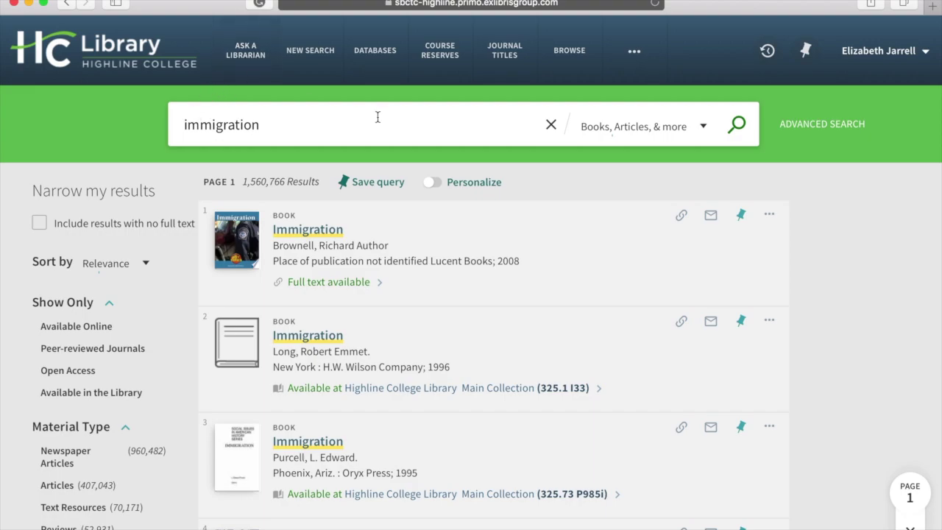
click(351, 129)
Narrow the query with AND islam, then AND trump, down to 7,121 results
text(AND islam)
key(Return)
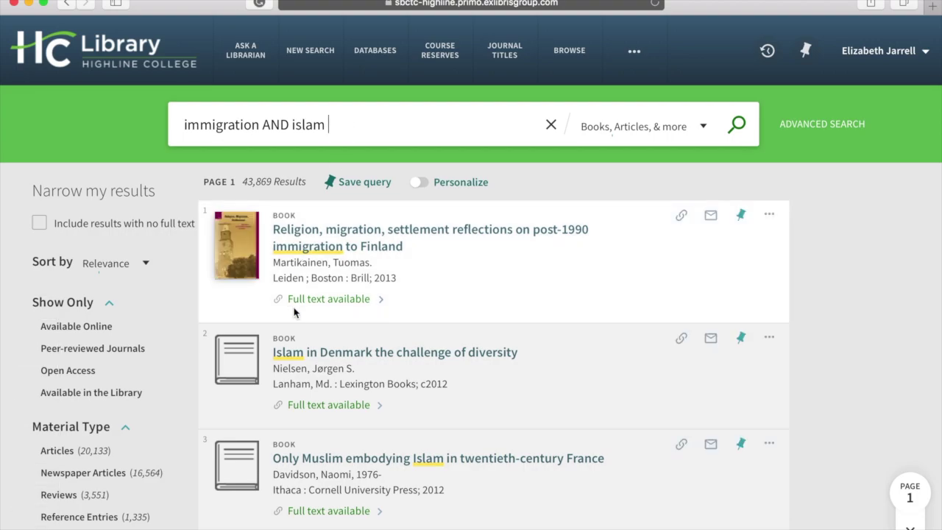
click(412, 140)
text(AND)
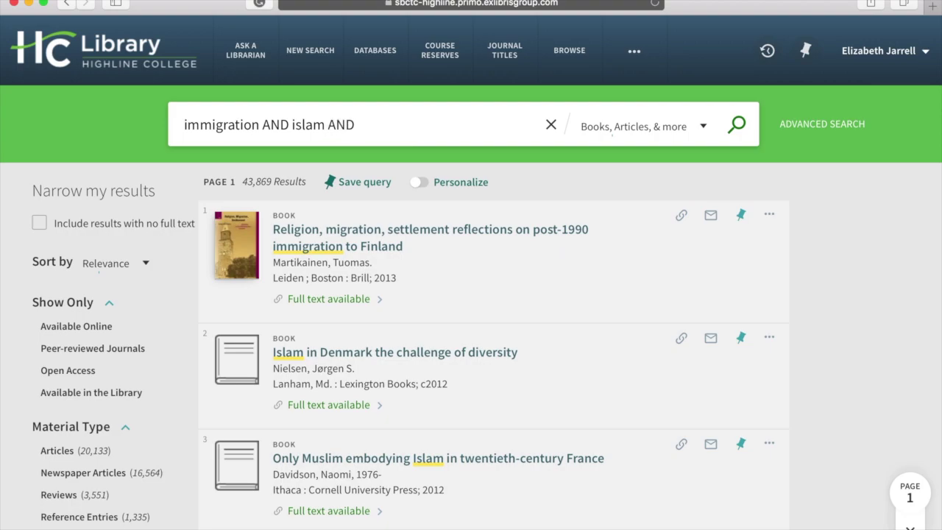
text( trump)
key(Return)
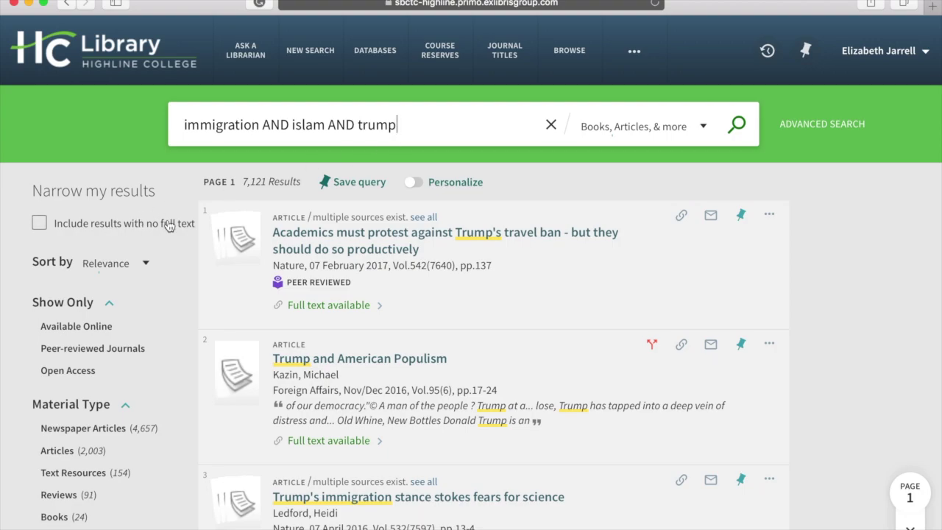
Filter to peer-reviewed journals published 2016–2019, leaving 361 results
click(84, 349)
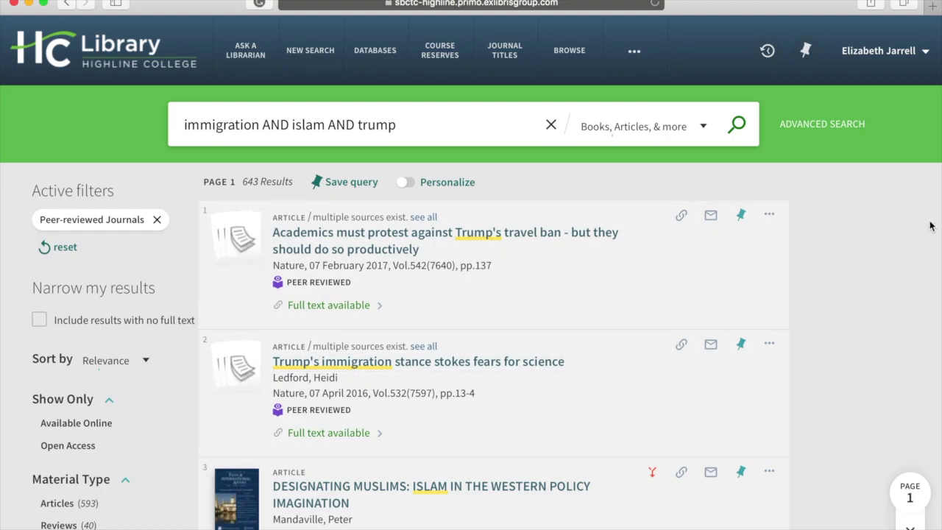
scroll(930, 226, down, 5)
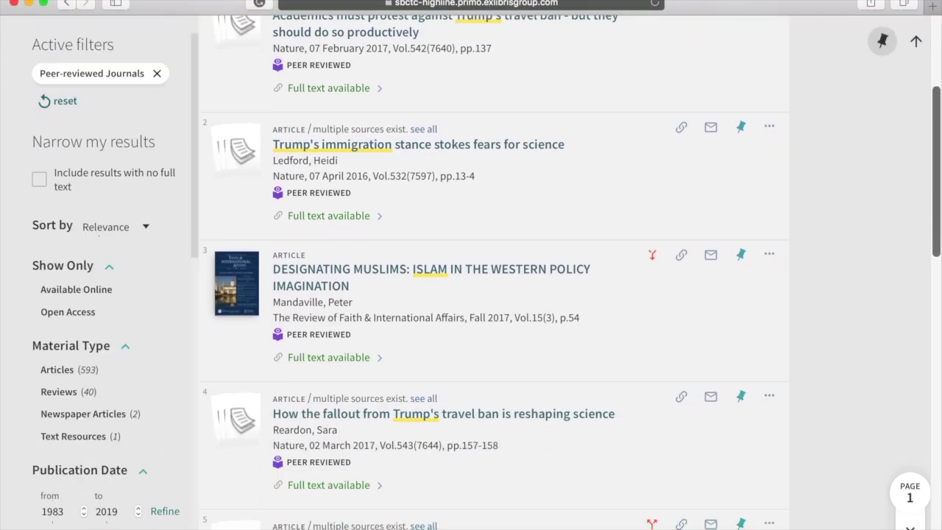
scroll(486, 295, down, 2)
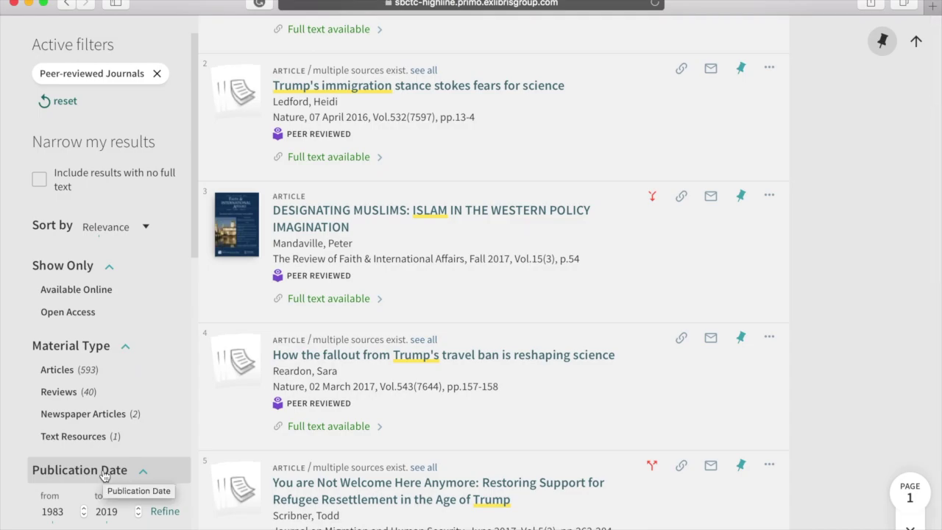
click(64, 513)
key(BackSpace)
key(BackSpace)
key(BackSpace)
key(BackSpace)
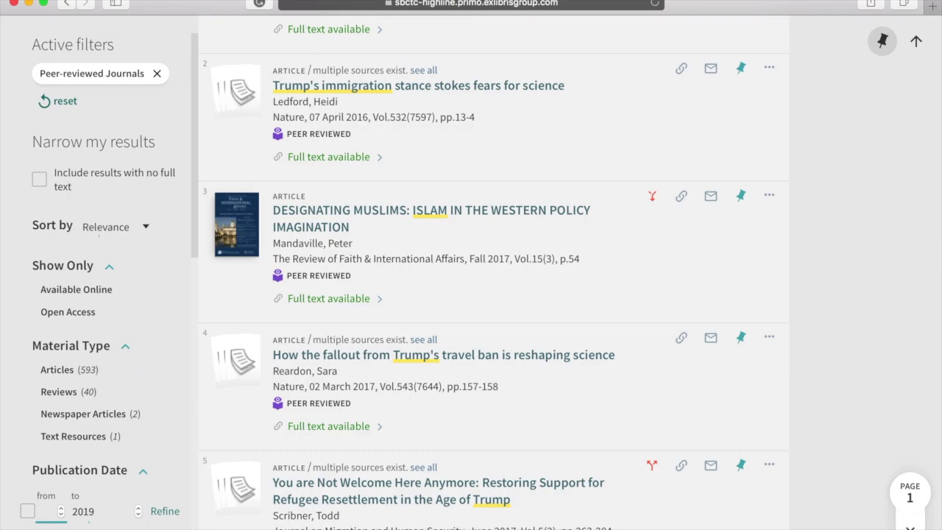
text(2016)
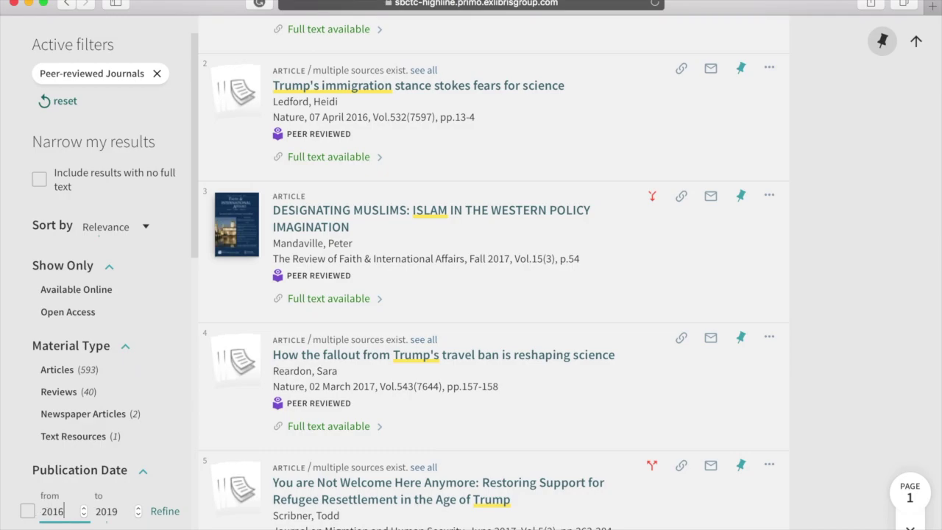
click(168, 514)
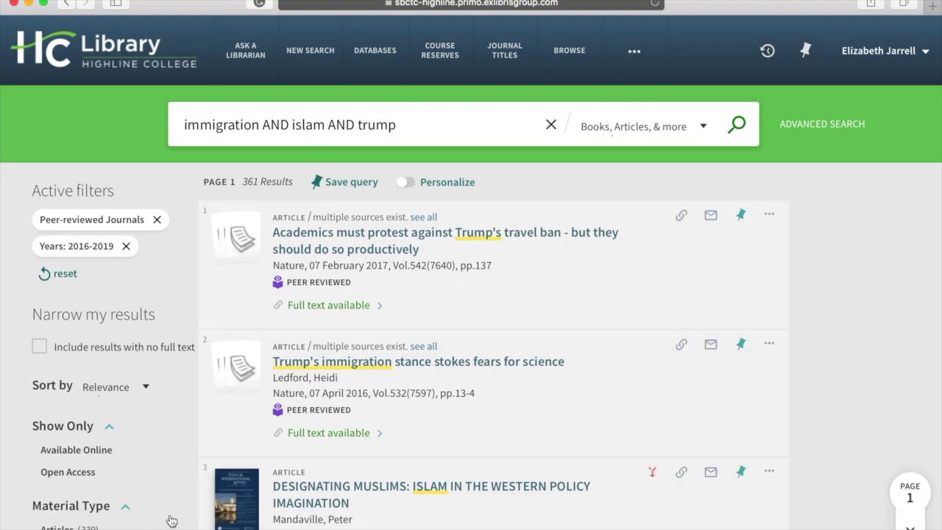
click(159, 510)
Browse the 361 filtered results, led by Nature articles on Trump's travel ban
mouse_move(55, 249)
scroll(859, 343, down, 5)
scroll(859, 343, down, 1)
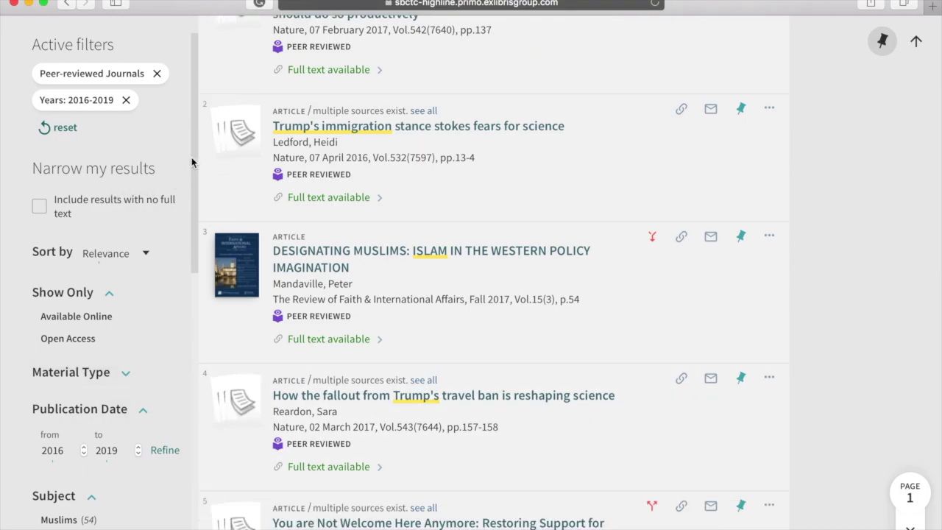
drag(194, 218, 202, 351)
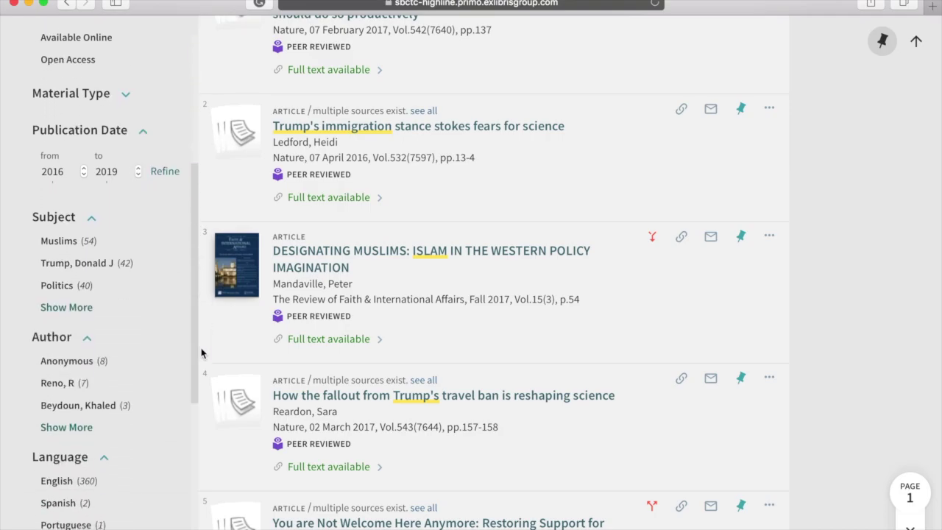
drag(202, 352, 204, 395)
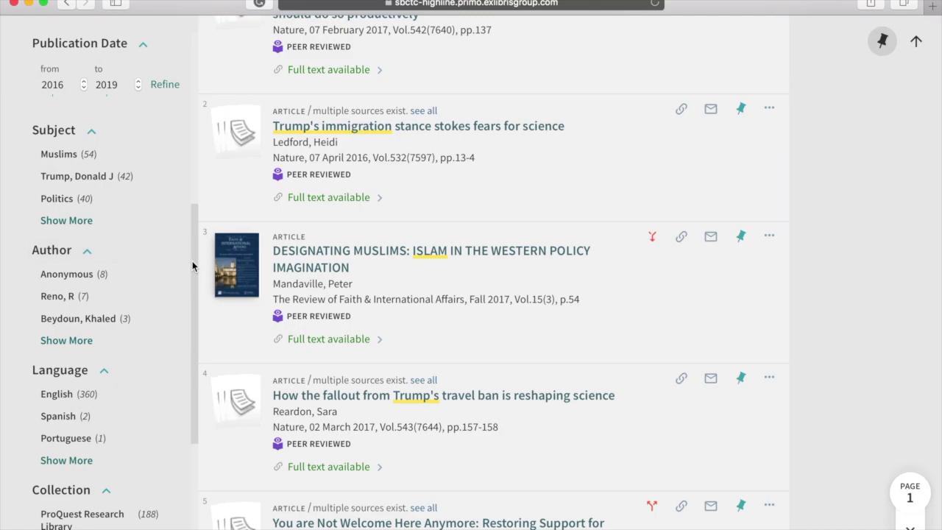
drag(195, 263, 207, 155)
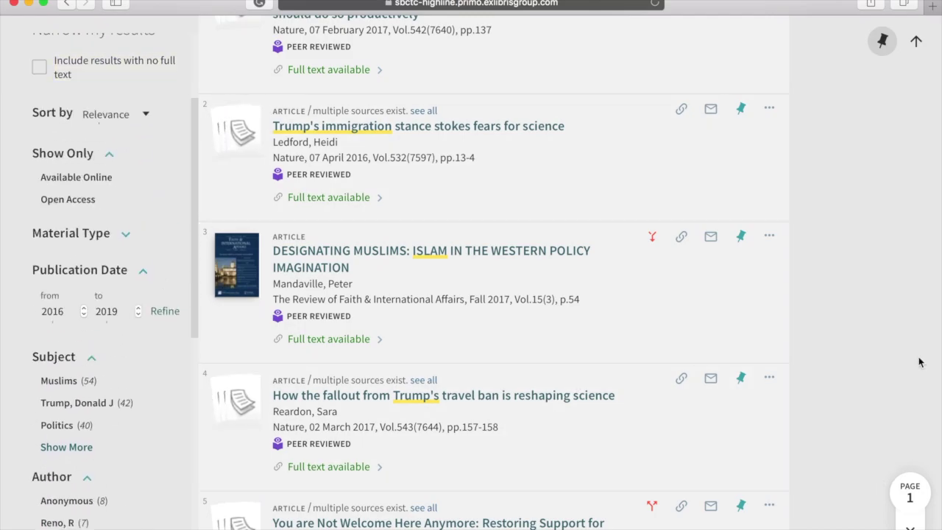
scroll(822, 283, up, 5)
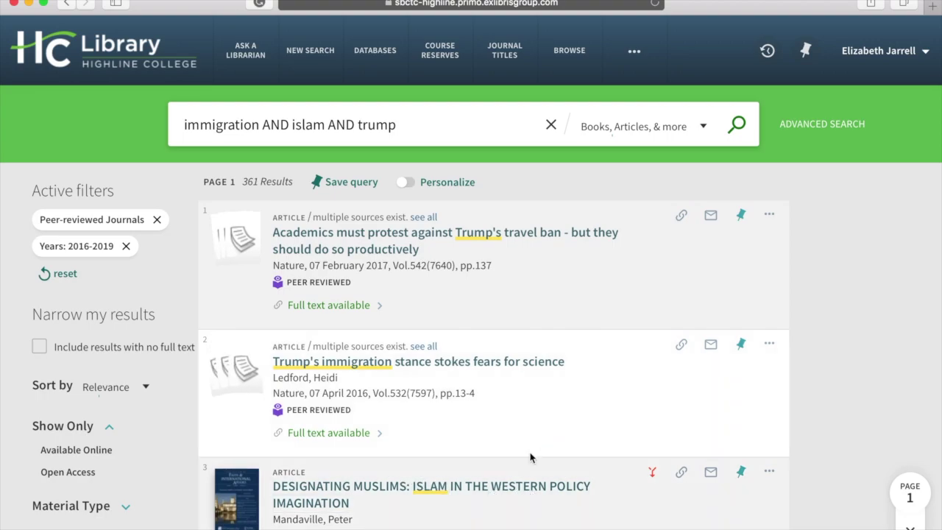
Open the first article, 'Keep science on track', as full text in ProQuest Research Library
click(489, 243)
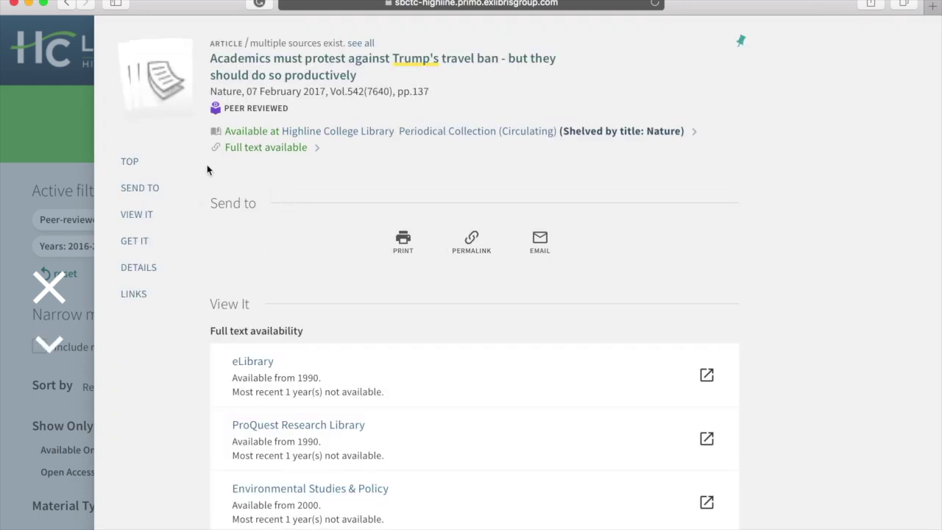
click(271, 148)
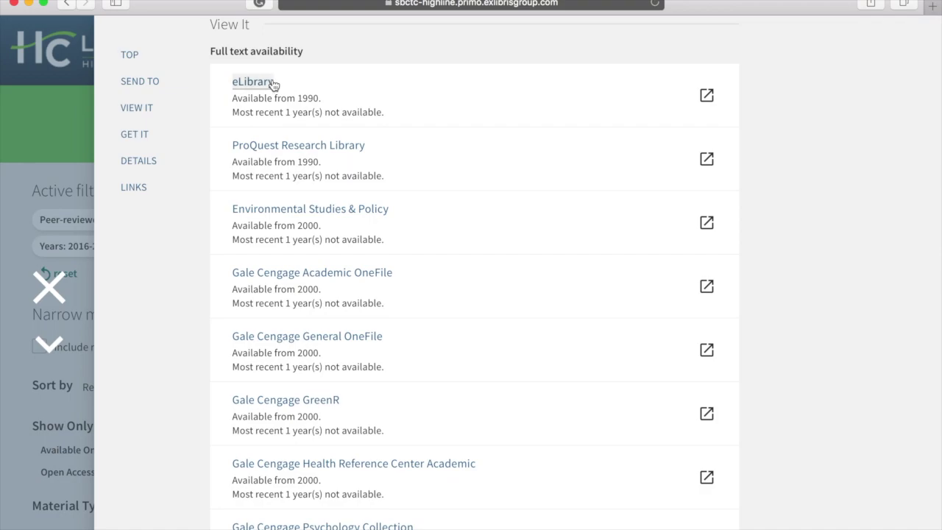
click(350, 146)
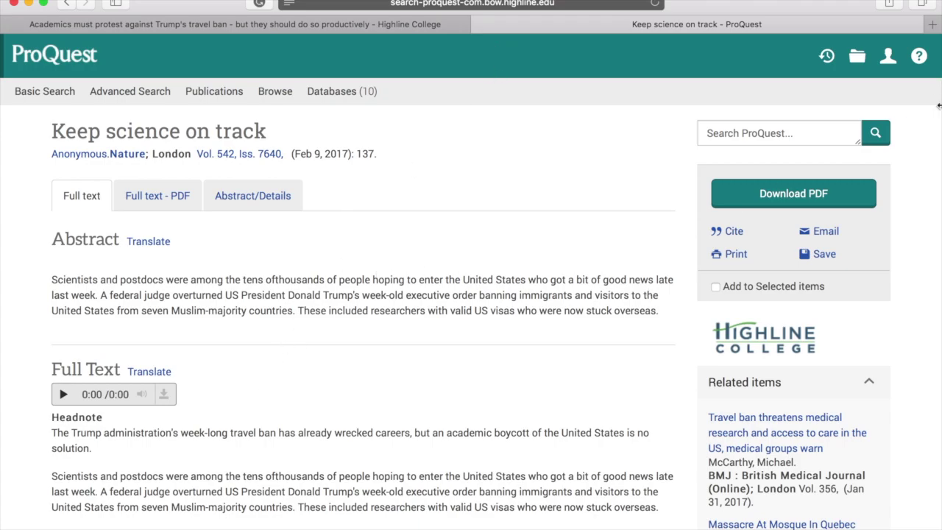
scroll(932, 153, down, 8)
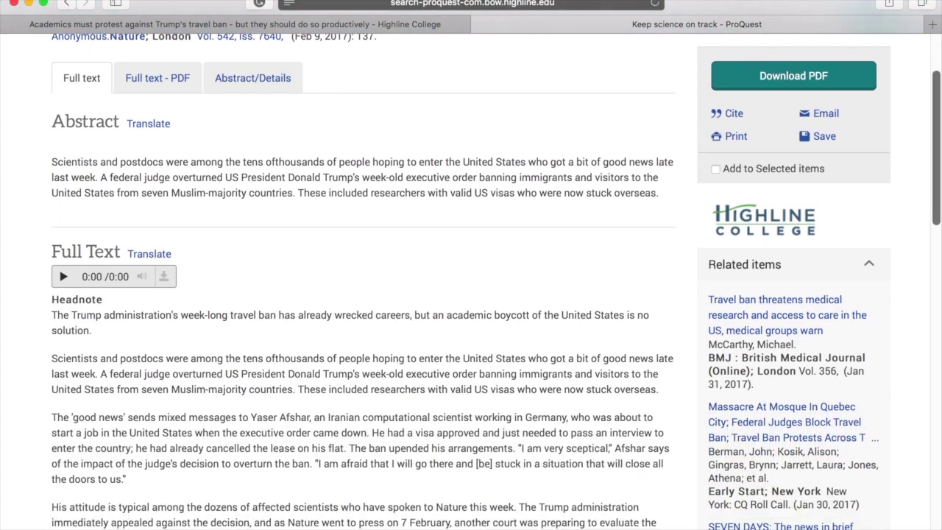
scroll(471, 281, down, 10)
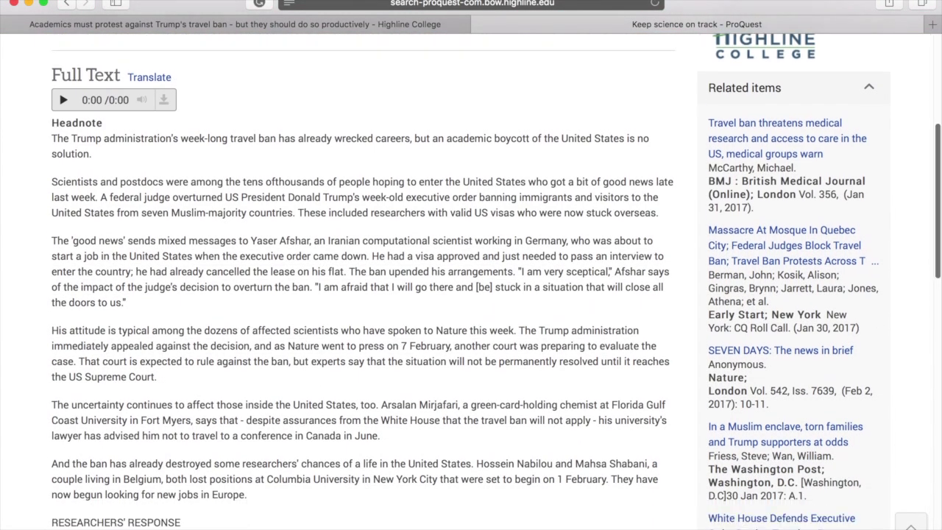
scroll(471, 281, up, 8)
scroll(471, 281, up, 6)
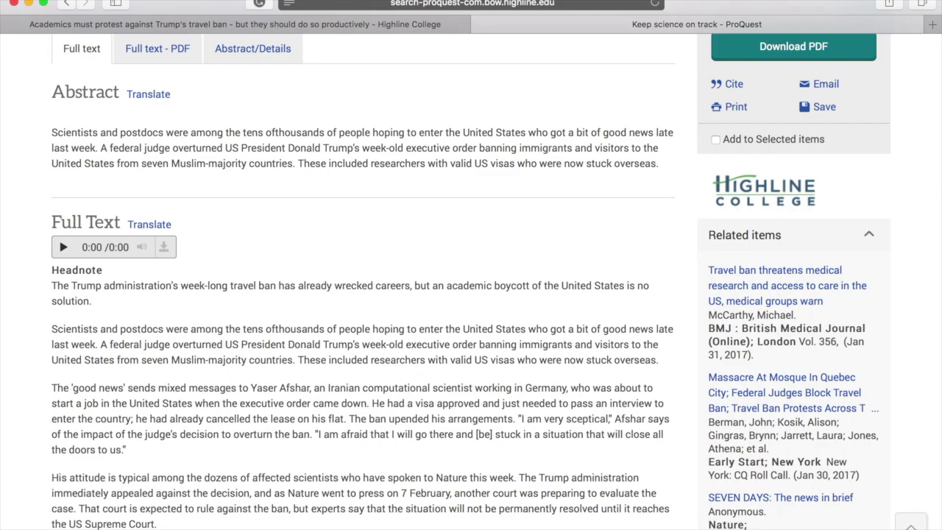
scroll(881, 179, up, 5)
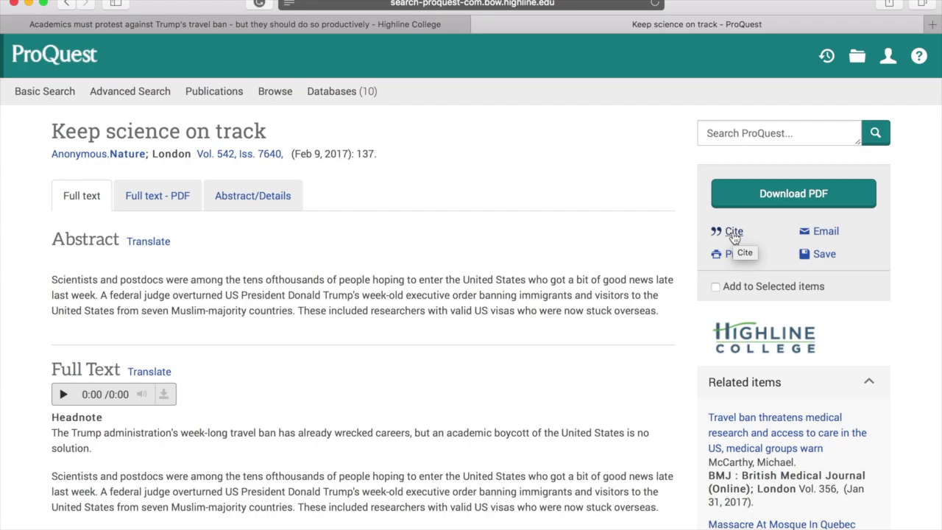
click(734, 233)
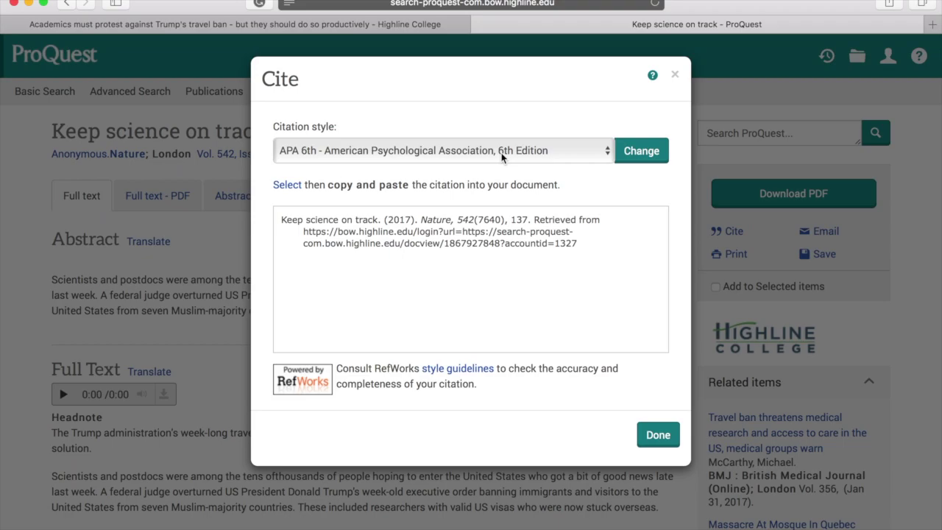
Switch the article's citation to MLA 8th Edition and select the full citation text
click(610, 155)
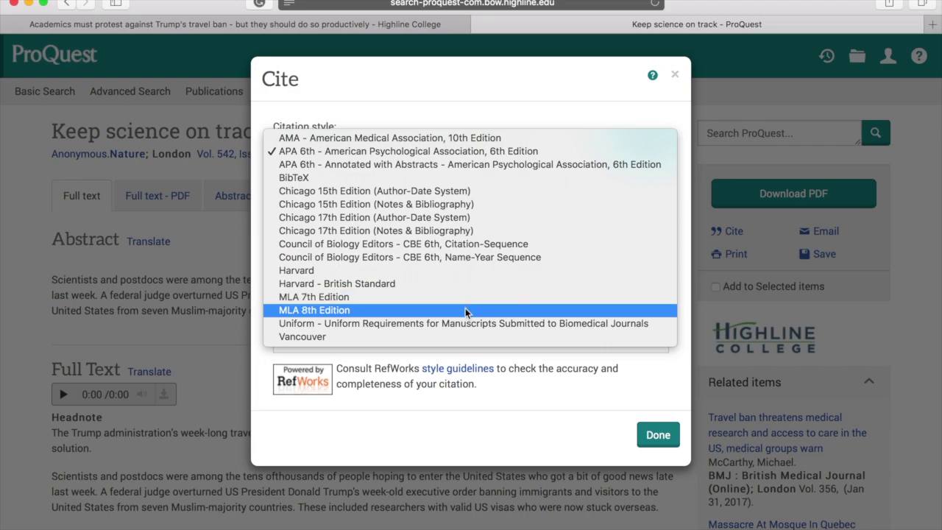
click(466, 310)
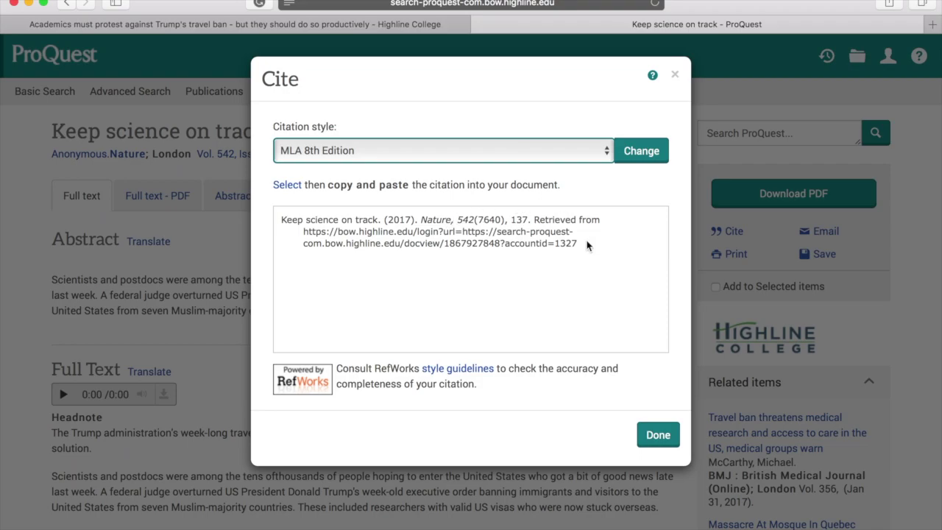
drag(581, 245, 272, 215)
key(super+c)
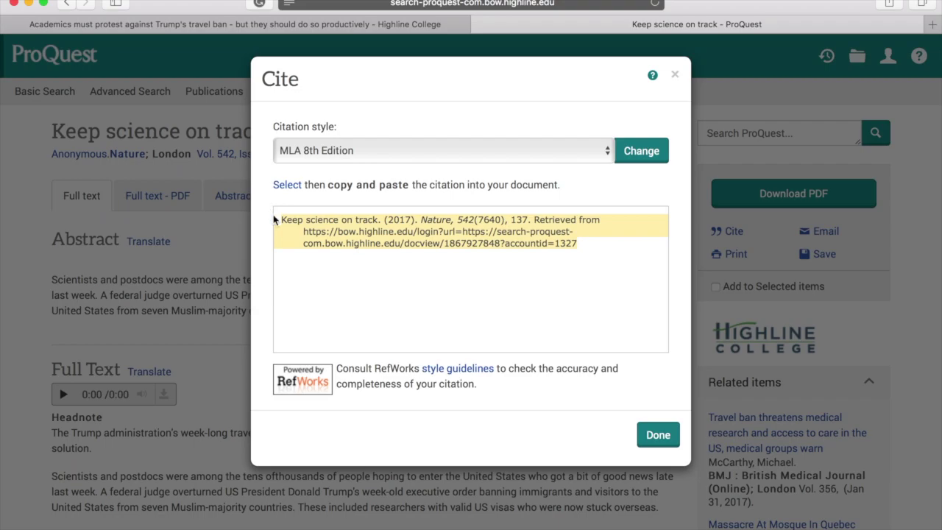
mouse_move(295, 525)
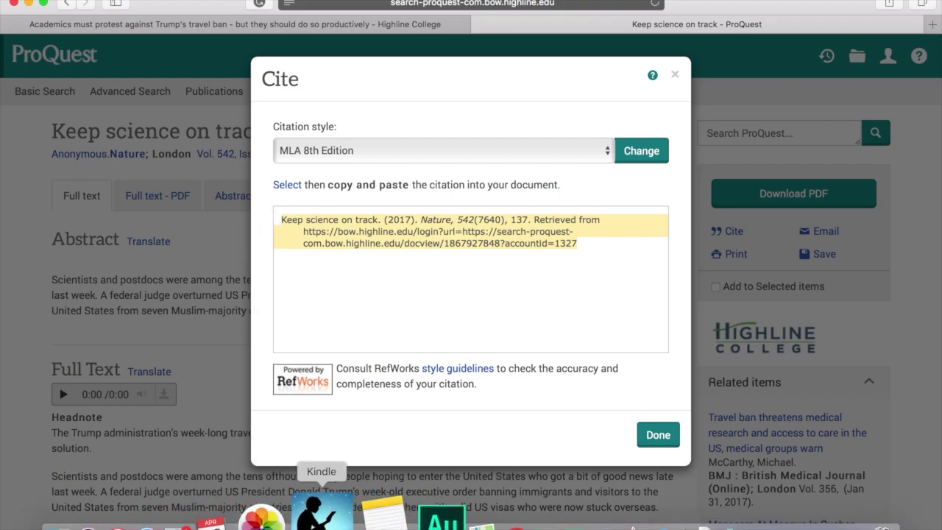
click(471, 515)
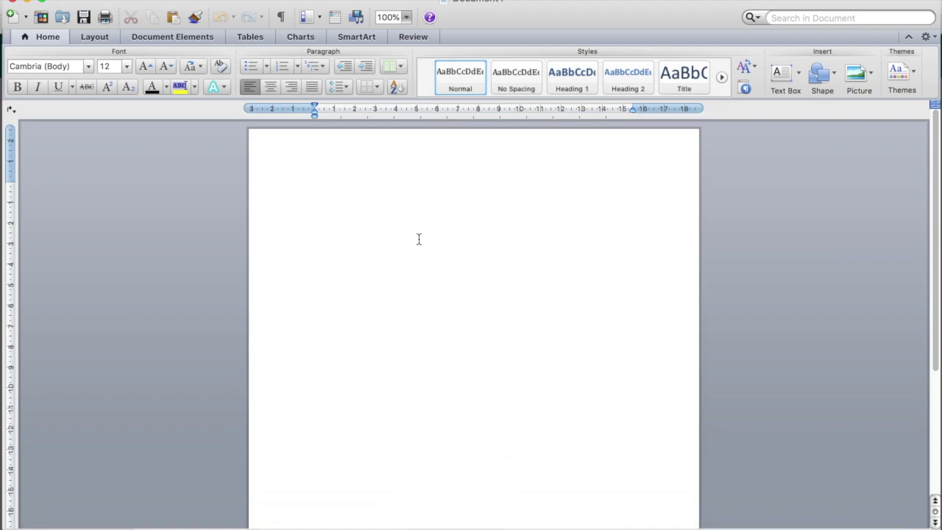
Title the Word document 'Immigration Paper' and paste the ProQuest citation beneath it
text(Immigration Pape)
key(super+v)
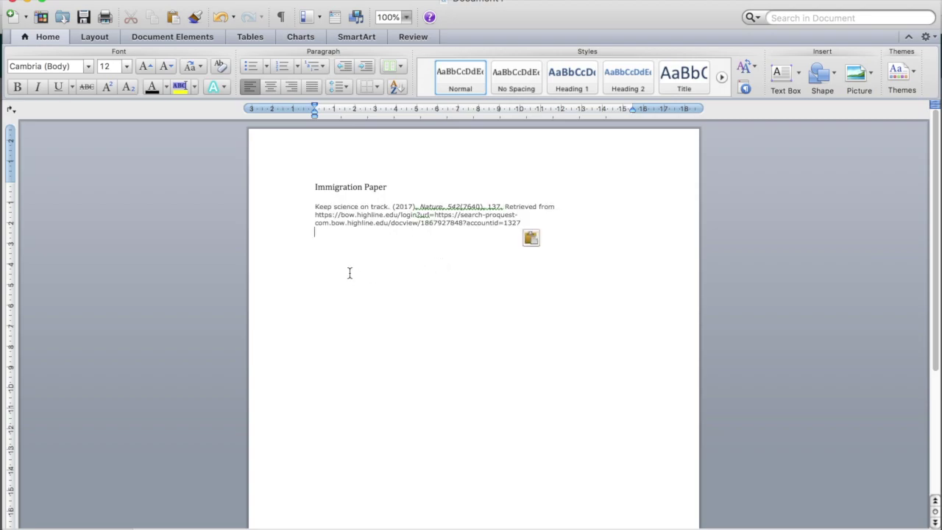
key(Return)
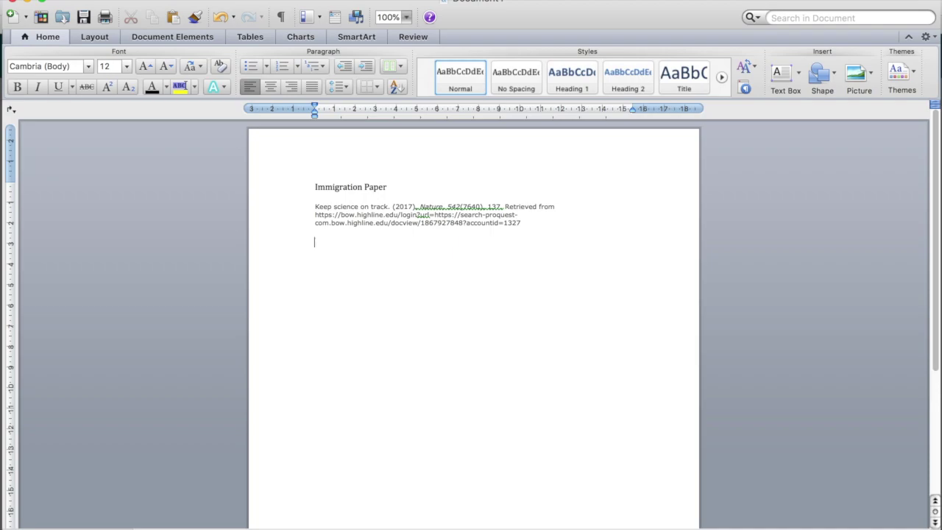